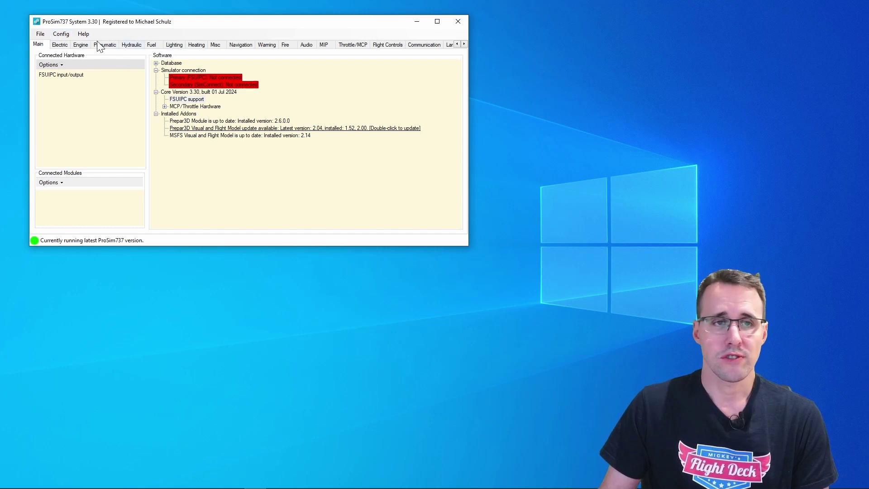
- Filter ProSim737's Combined config by 'gear' to list the 16 Landing Gear entries
{"action": "left_click", "coordinate": [73, 38]}
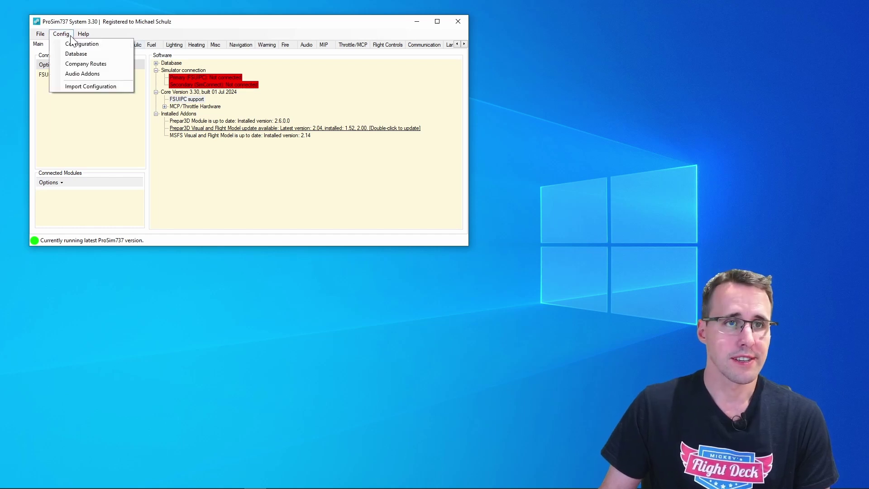
{"action": "left_click", "coordinate": [96, 46]}
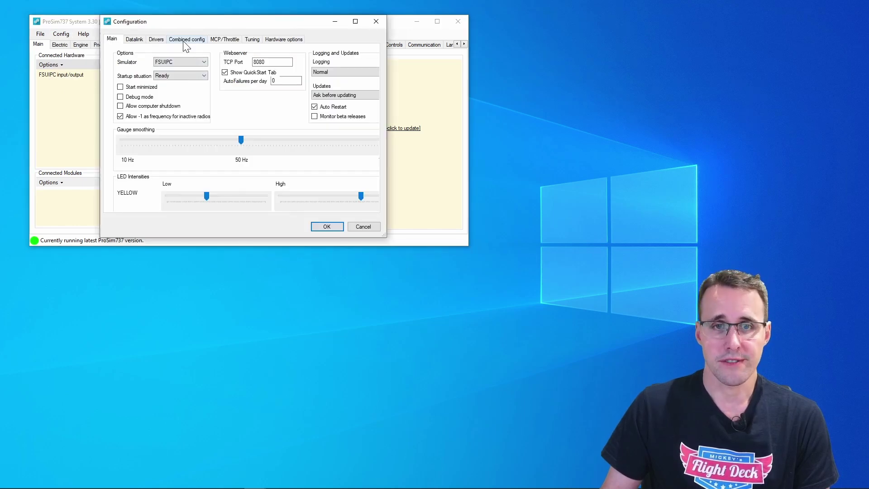
{"action": "left_click", "coordinate": [186, 40]}
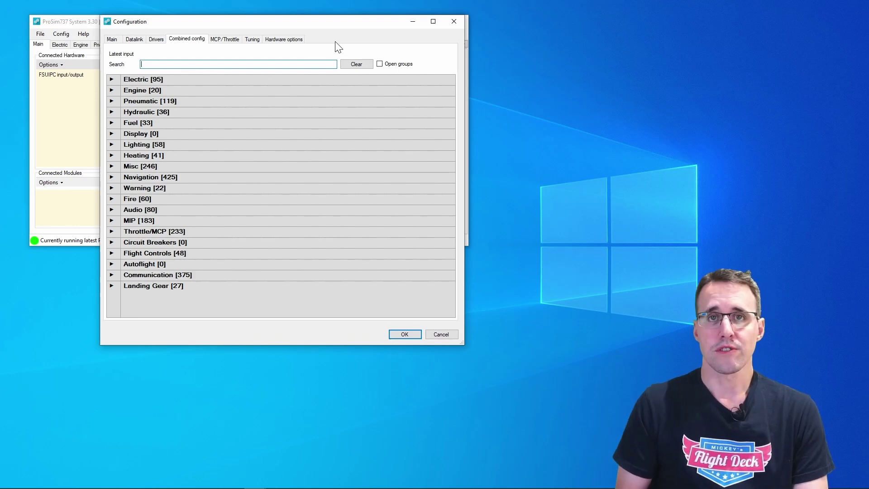
{"action": "type", "text": "gear"}
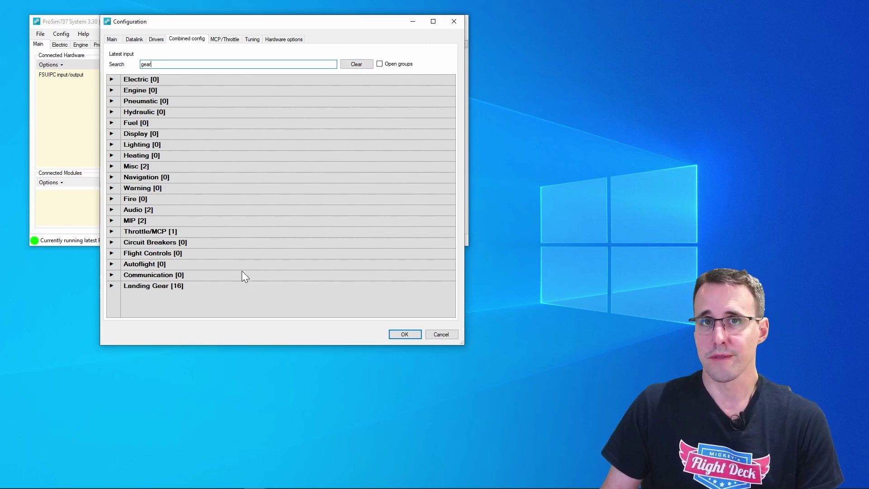
{"action": "left_click", "coordinate": [112, 286]}
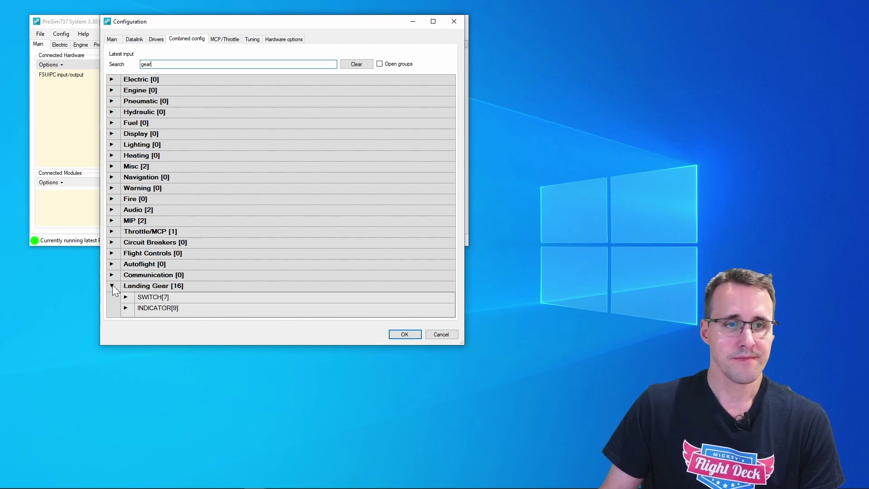
{"action": "left_click", "coordinate": [126, 297]}
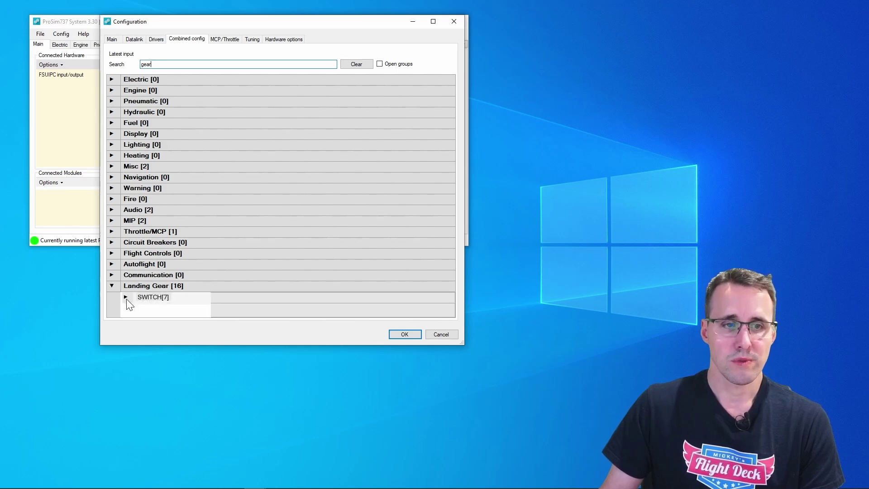
{"action": "scroll", "coordinate": [239, 250], "scroll_direction": "down", "scroll_amount": 3}
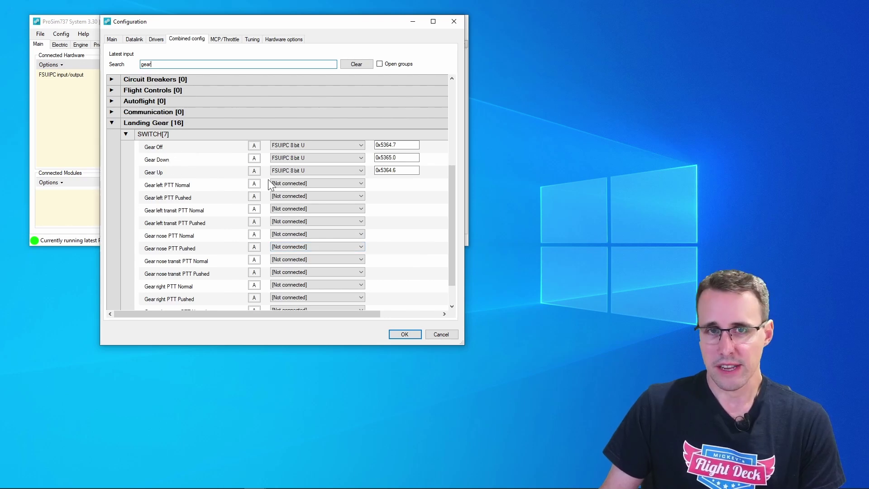
{"action": "scroll", "coordinate": [378, 238], "scroll_direction": "down", "scroll_amount": 1}
{"action": "scroll", "coordinate": [376, 240], "scroll_direction": "up", "scroll_amount": 3}
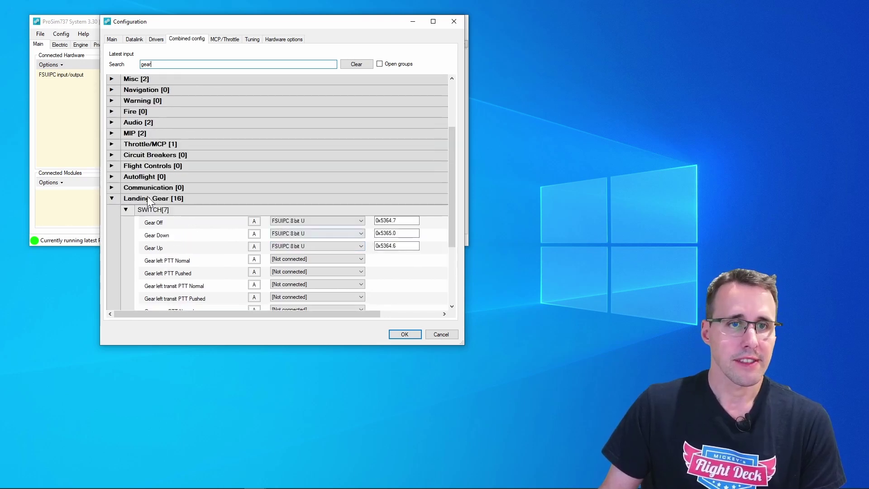
{"action": "left_click", "coordinate": [126, 210]}
{"action": "left_click", "coordinate": [127, 221]}
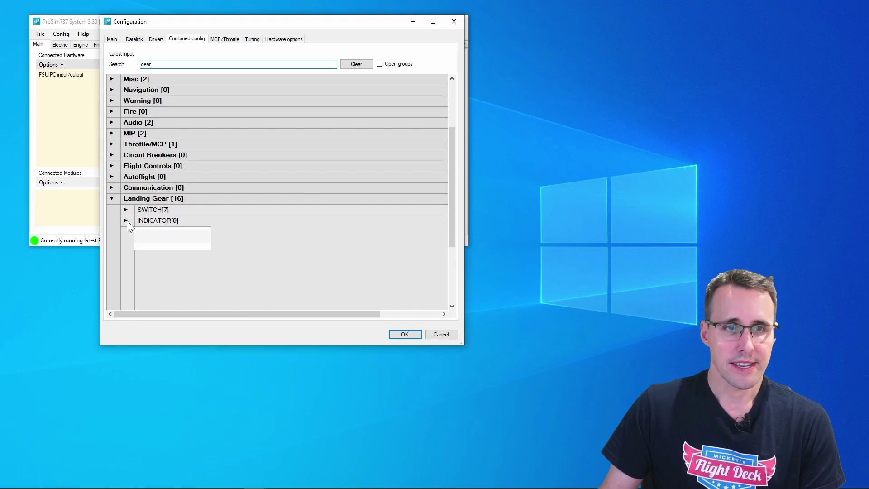
{"action": "scroll", "coordinate": [208, 235], "scroll_direction": "down", "scroll_amount": 2}
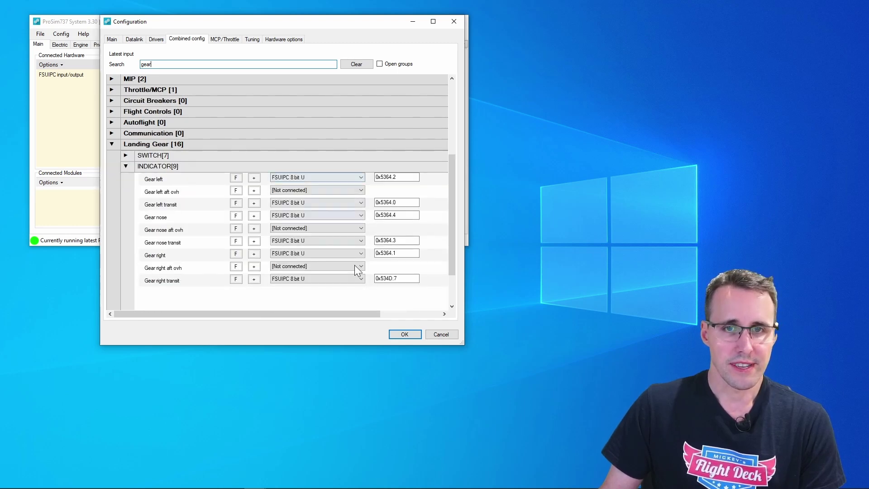
{"action": "left_click", "coordinate": [112, 144]}
{"action": "scroll", "coordinate": [142, 156], "scroll_direction": "up", "scroll_amount": 2}
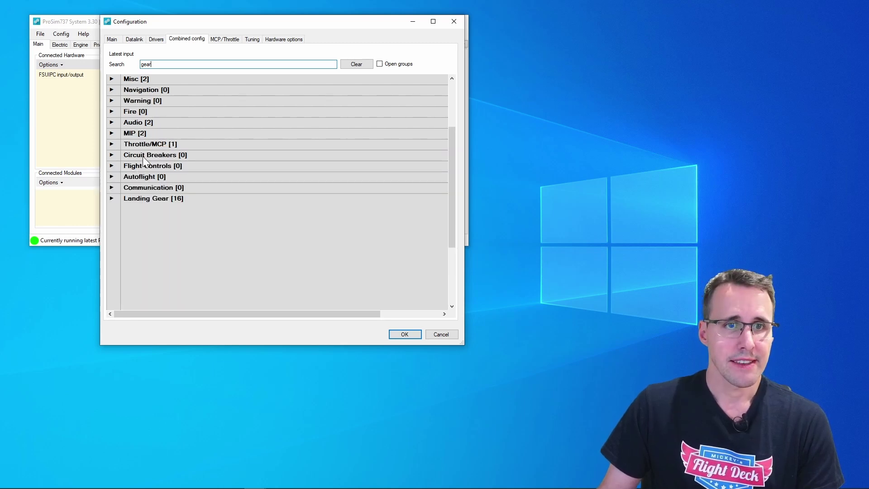
- Expand the MIP and Misc groups to reveal the gear handle lock override and release solenoid assignments
{"action": "left_click", "coordinate": [111, 133]}
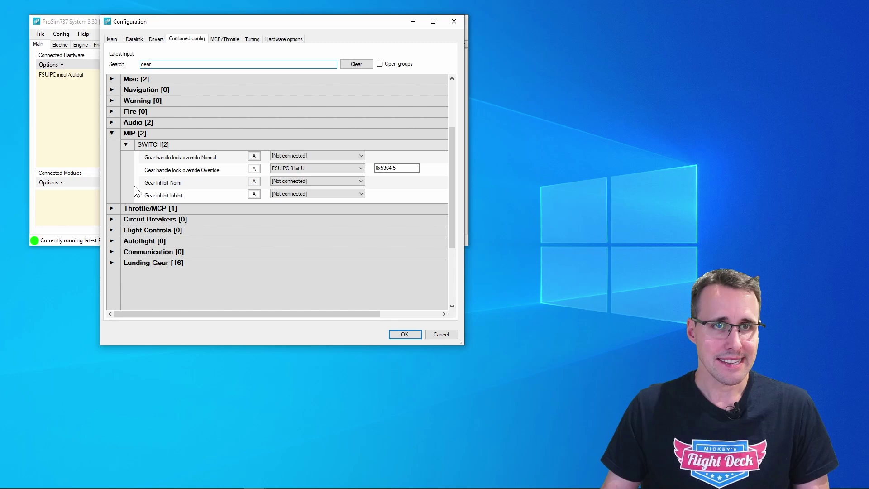
{"action": "left_click", "coordinate": [112, 78]}
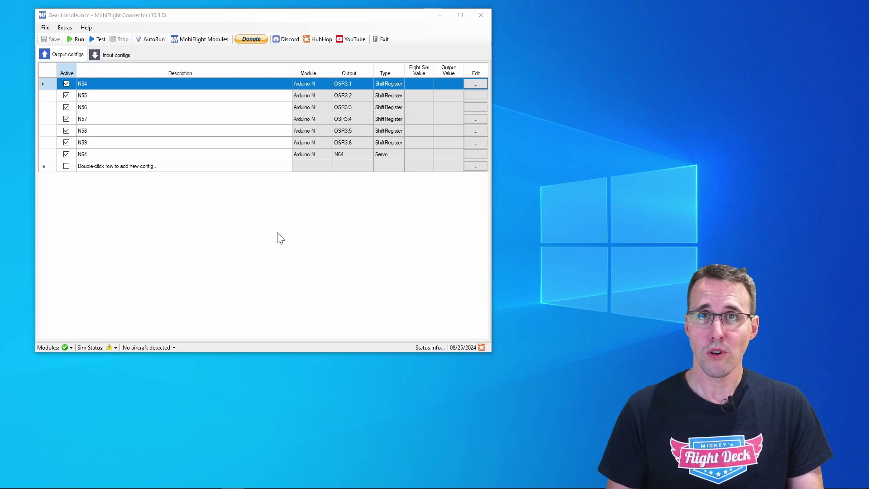
- In MobiFlight Modules settings, expand Arduino N and select servo N64 to see pin 26
{"action": "left_click", "coordinate": [286, 243]}
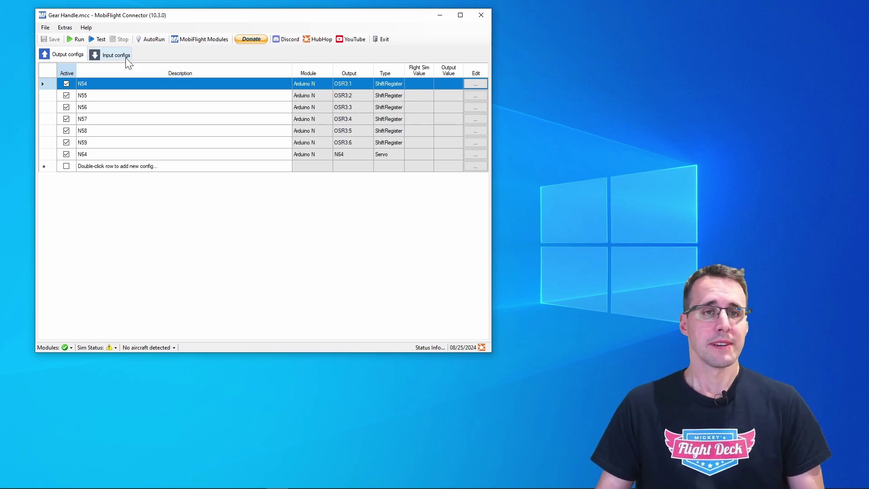
{"action": "left_click", "coordinate": [198, 44]}
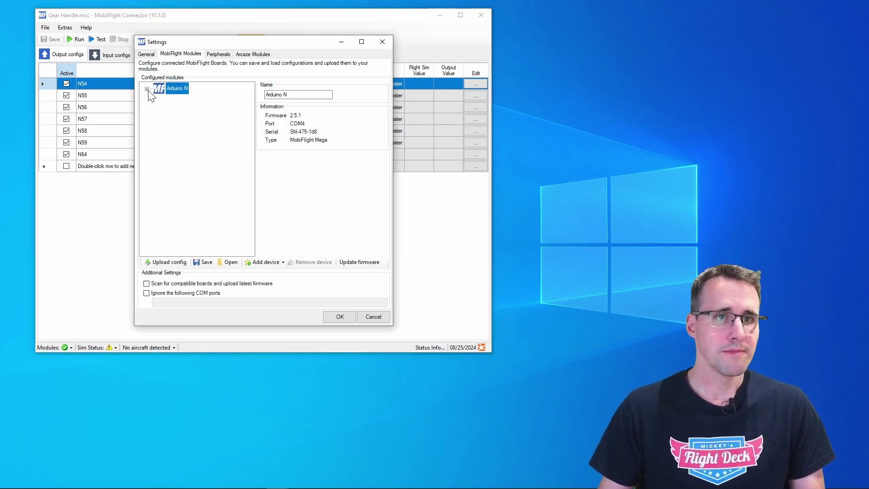
{"action": "left_click", "coordinate": [147, 89]}
{"action": "left_click_drag", "start_coordinate": [251, 135], "coordinate": [252, 167]}
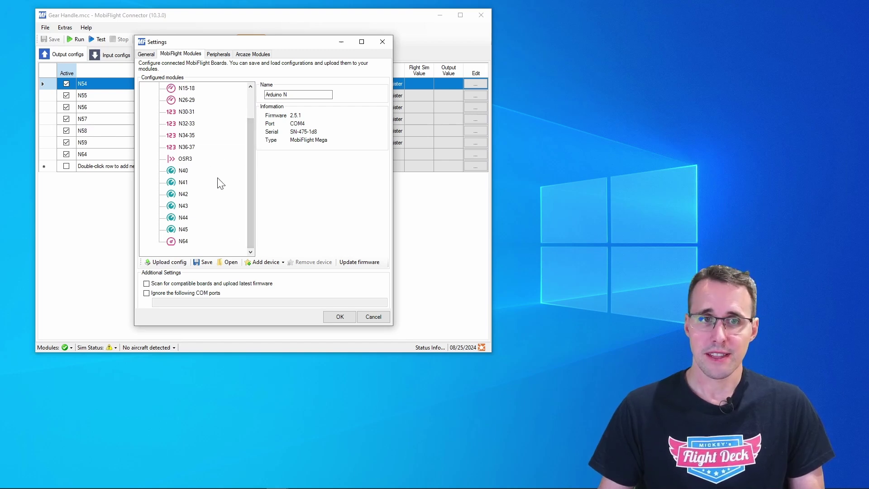
{"action": "left_click", "coordinate": [183, 242]}
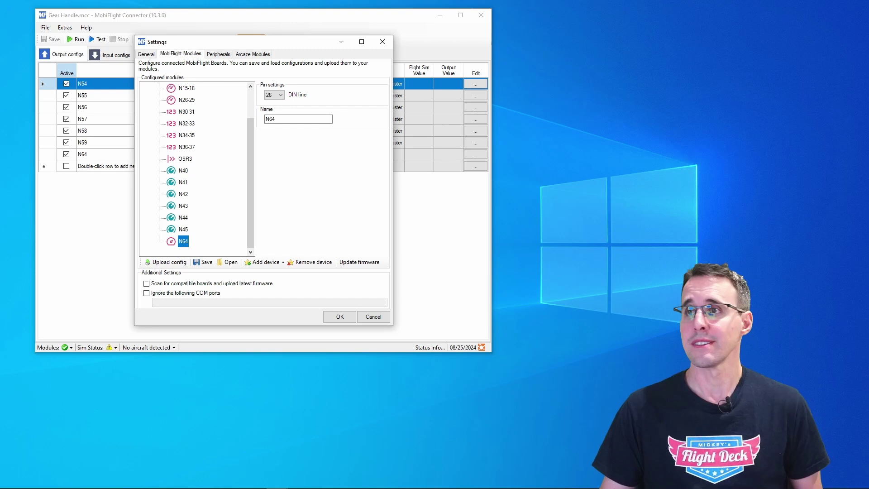
{"action": "key", "text": "alt+Tab"}
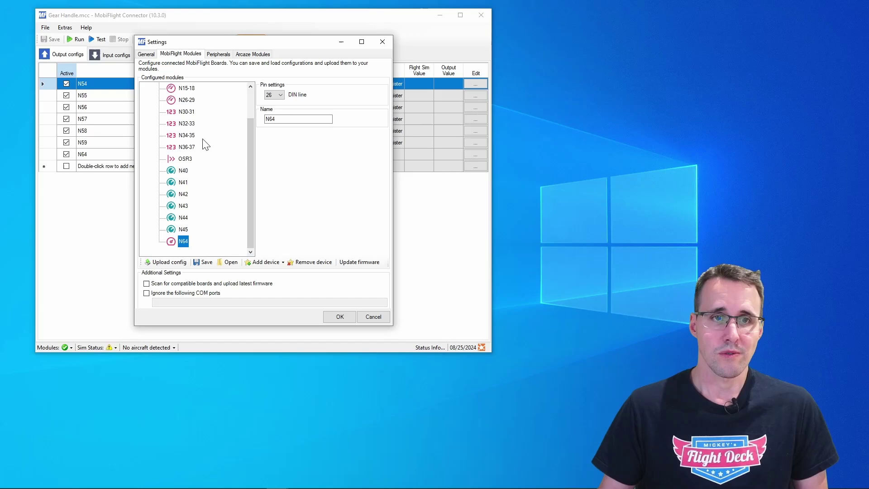
- Inspect the pin settings of OSR3, IMP4 and IMP3, then close Settings with OK
{"action": "left_click_drag", "start_coordinate": [250, 168], "coordinate": [251, 155]}
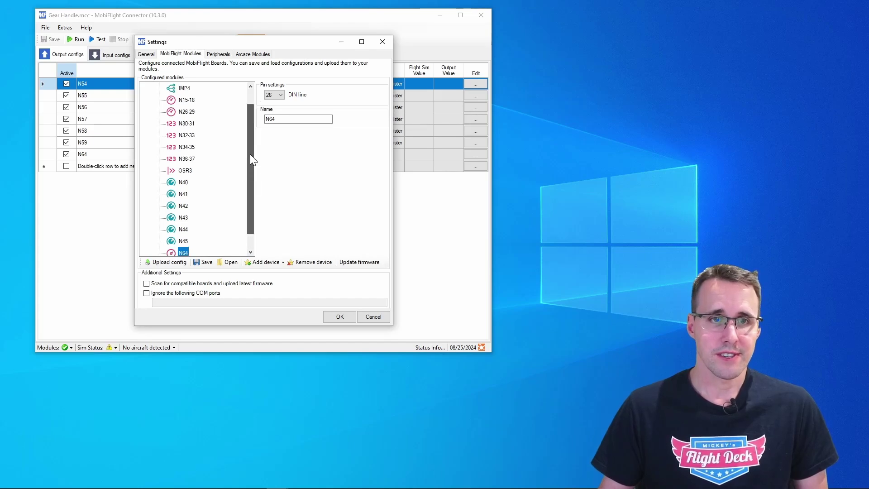
{"action": "left_click", "coordinate": [189, 174]}
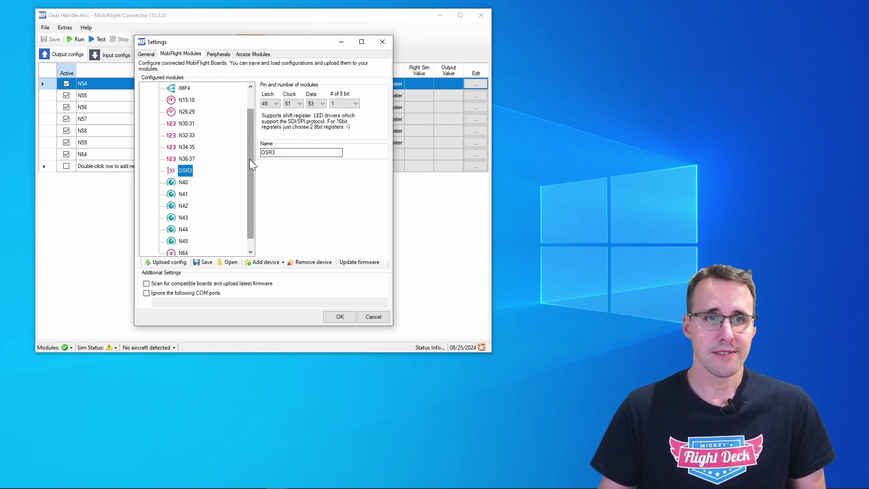
{"action": "left_click_drag", "start_coordinate": [251, 159], "coordinate": [248, 141]}
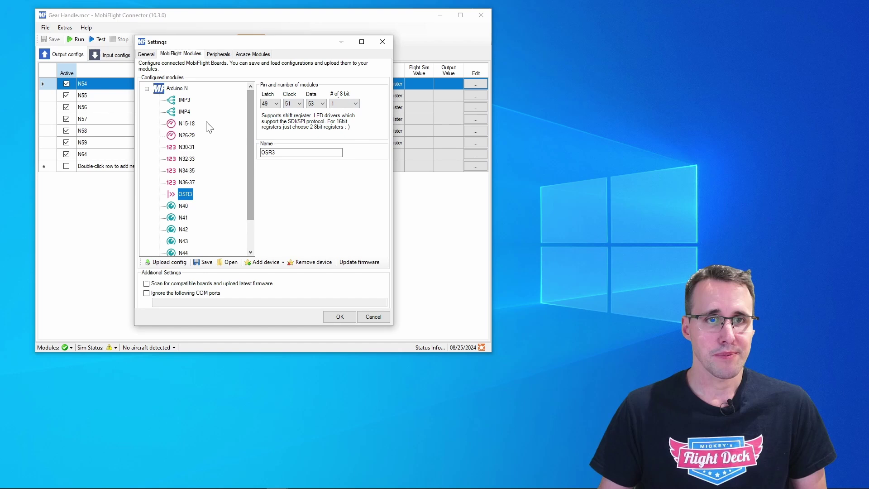
{"action": "left_click", "coordinate": [184, 113]}
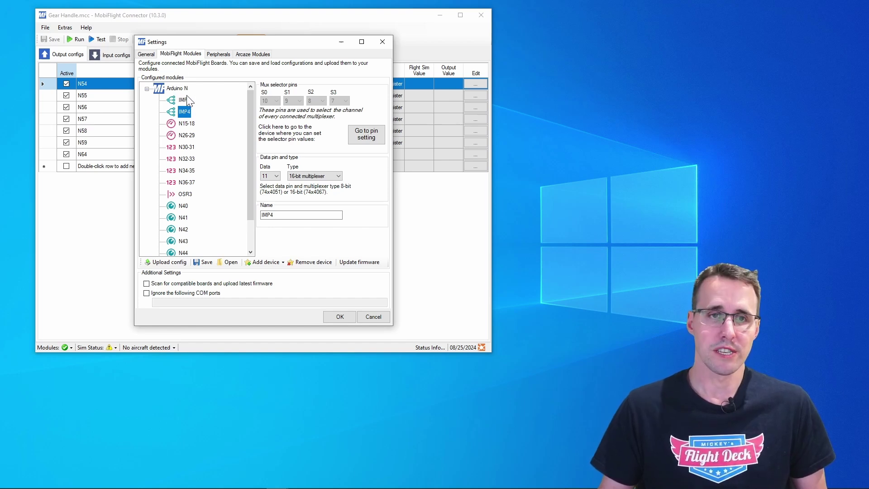
{"action": "left_click", "coordinate": [186, 100]}
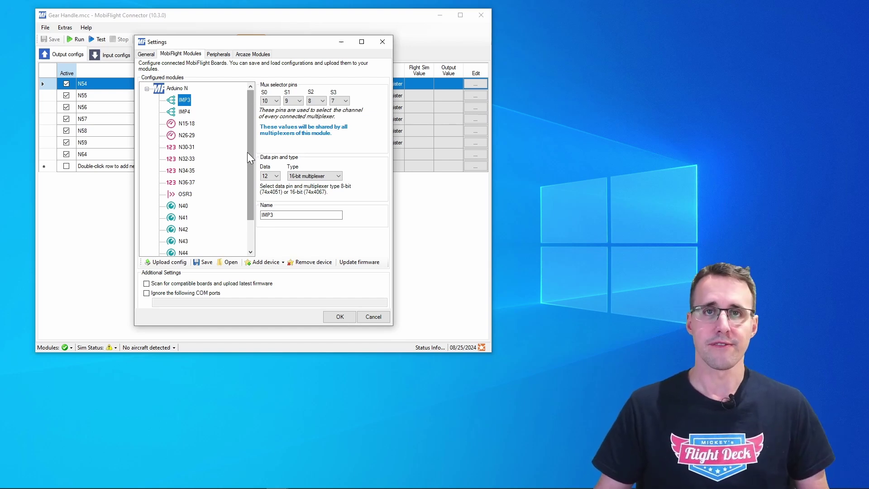
{"action": "left_click_drag", "start_coordinate": [251, 156], "coordinate": [249, 191]}
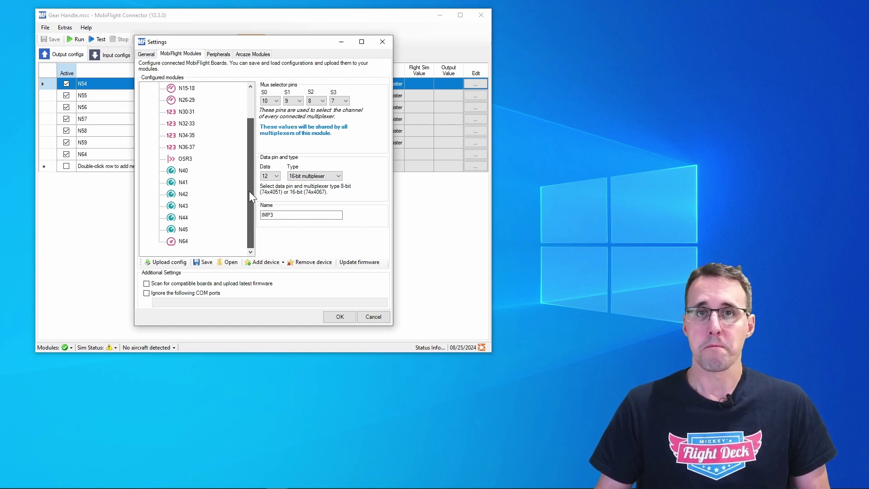
{"action": "left_click", "coordinate": [340, 316]}
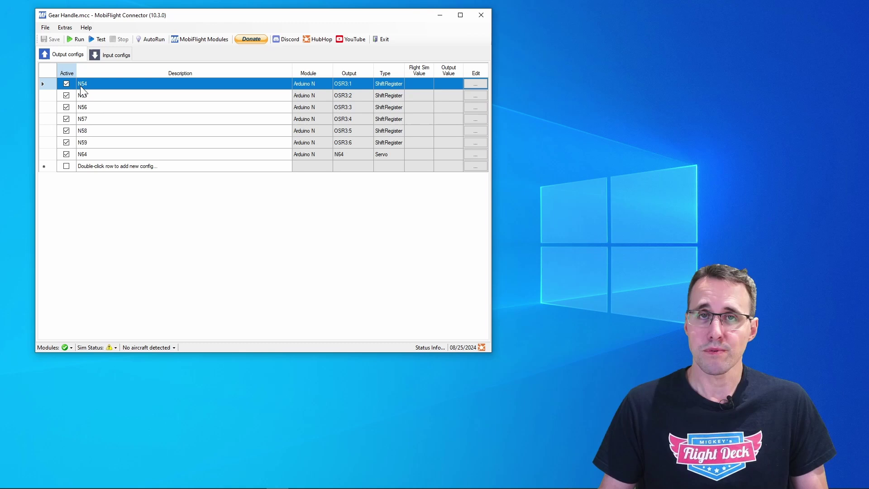
- Review the N54 output's offset 0x534D bit mask unchanged and check its Display settings
{"action": "double_click", "coordinate": [108, 87]}
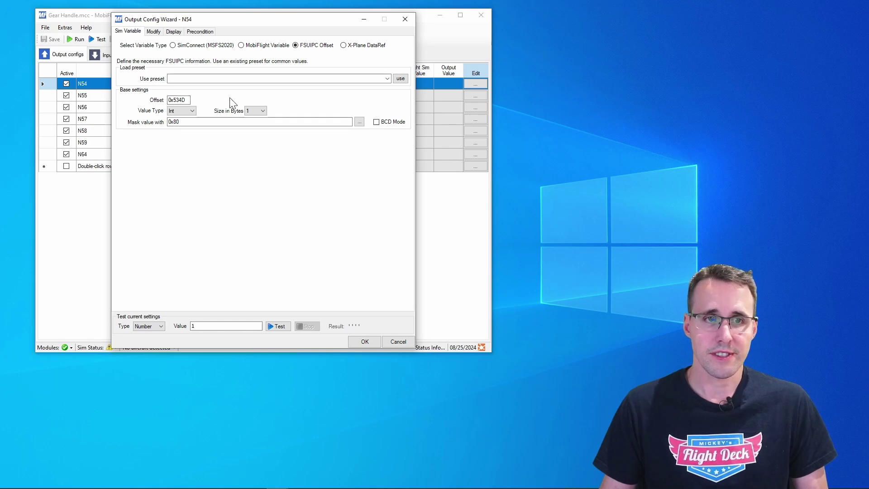
{"action": "left_click", "coordinate": [360, 122]}
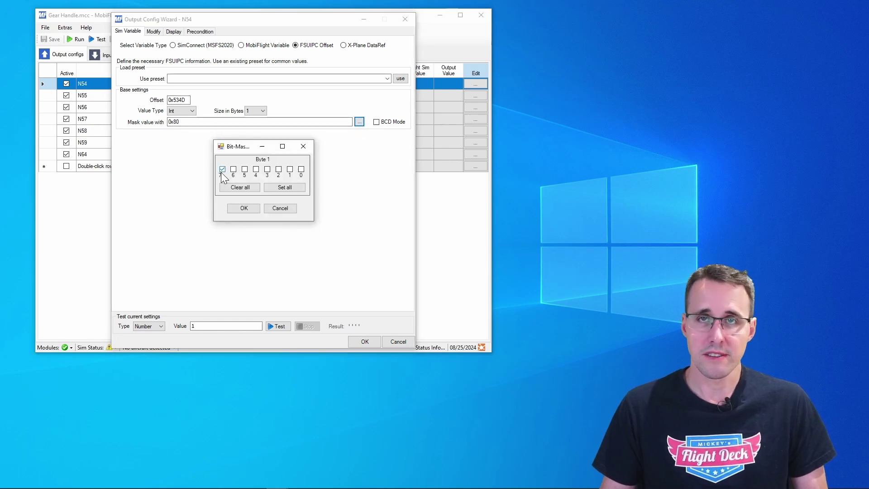
{"action": "left_click", "coordinate": [280, 209]}
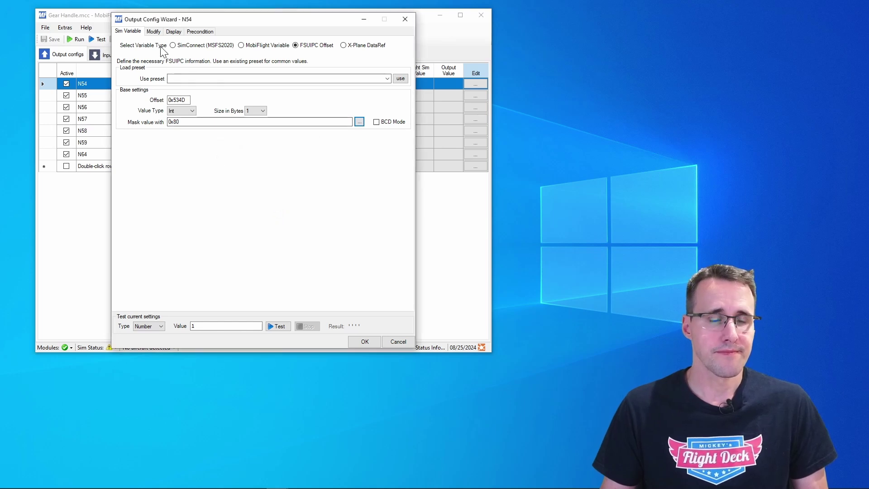
{"action": "left_click", "coordinate": [174, 32]}
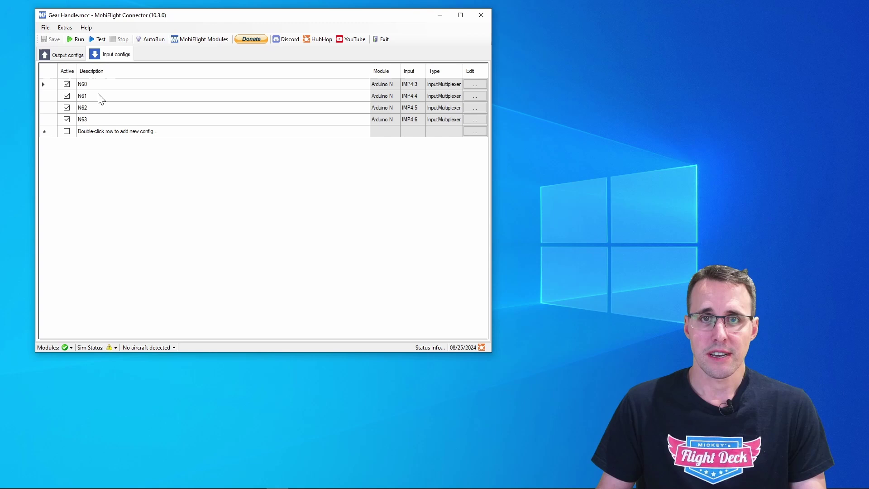
- Check N61's mask 0x40 and its On Release value, then cancel the wizard unchanged
{"action": "left_click", "coordinate": [482, 96]}
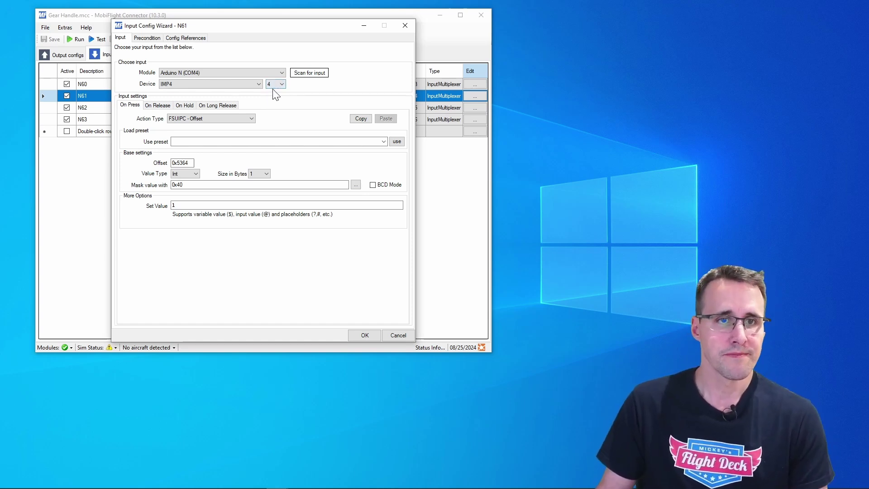
{"action": "left_click", "coordinate": [356, 185]}
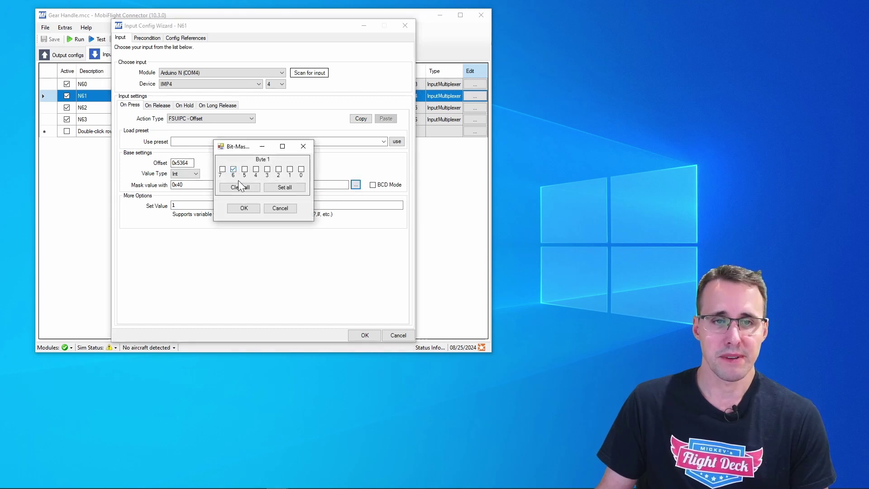
{"action": "left_click", "coordinate": [285, 209]}
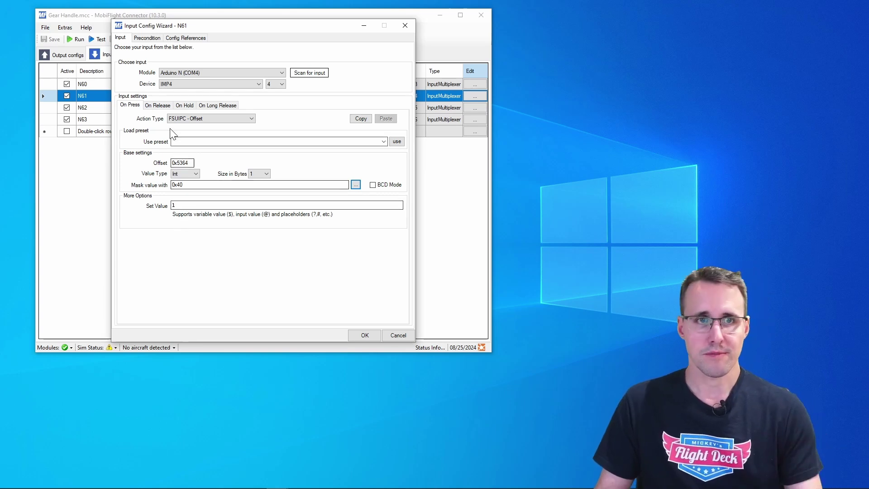
{"action": "left_click", "coordinate": [158, 105]}
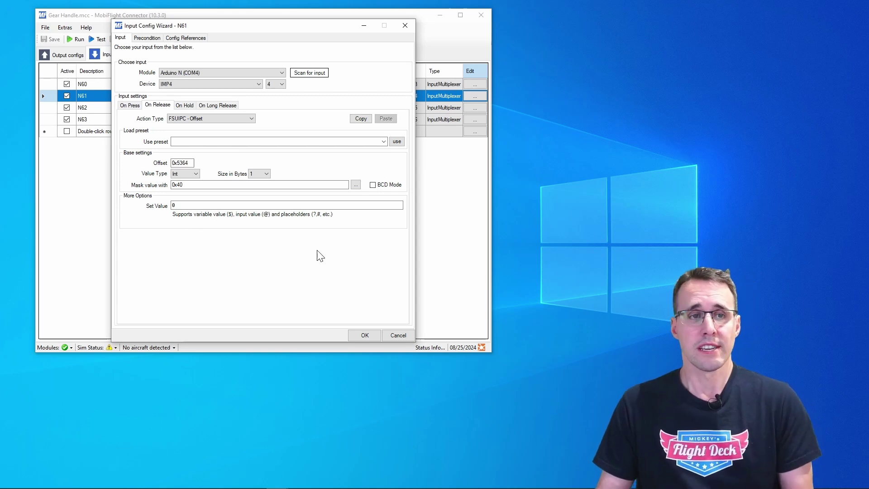
{"action": "left_click", "coordinate": [399, 336]}
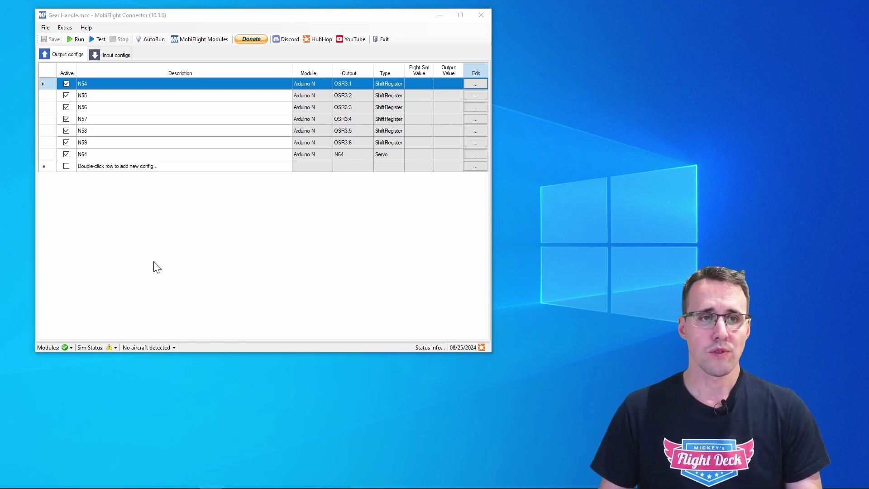
- Open the N64 servo output's config and inspect which bit mask 0x2 selects on offset 0x5365
{"action": "left_click", "coordinate": [96, 154]}
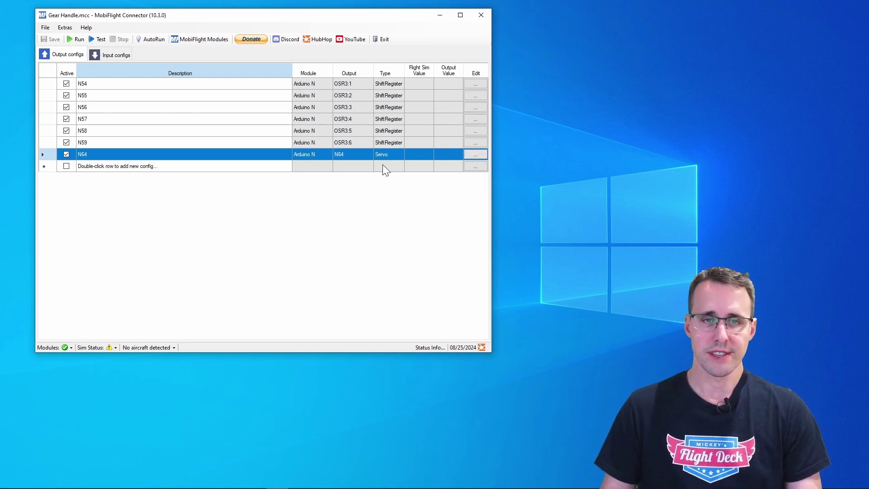
{"action": "left_click", "coordinate": [475, 154]}
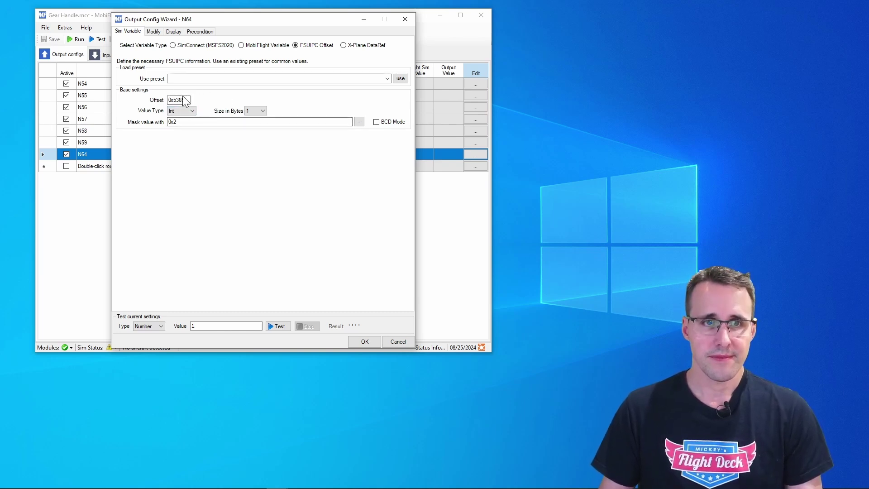
{"action": "left_click", "coordinate": [360, 122]}
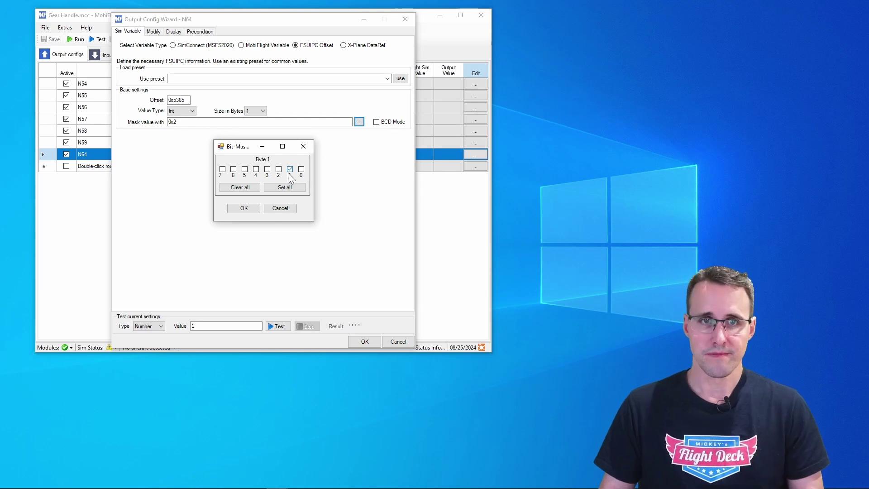
{"action": "key", "text": "Return"}
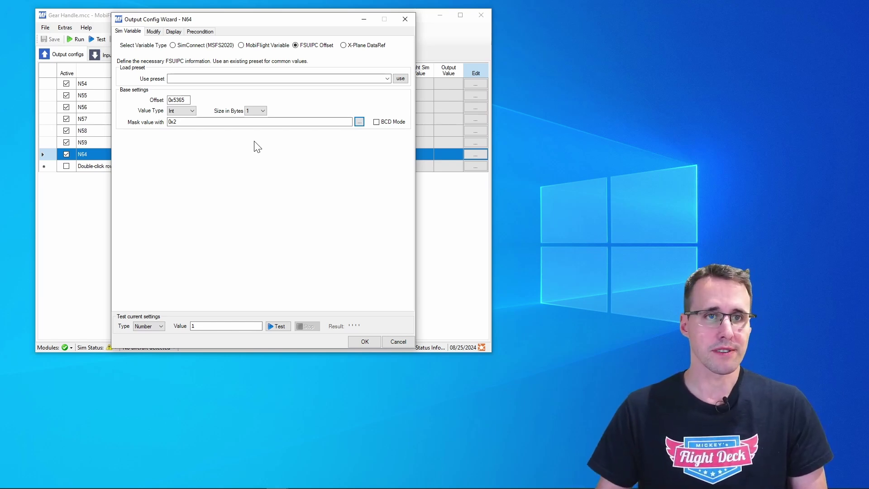
- Expand N64's Comparison modifier: values greater than 0 become 1, otherwise 0
{"action": "left_click", "coordinate": [153, 31]}
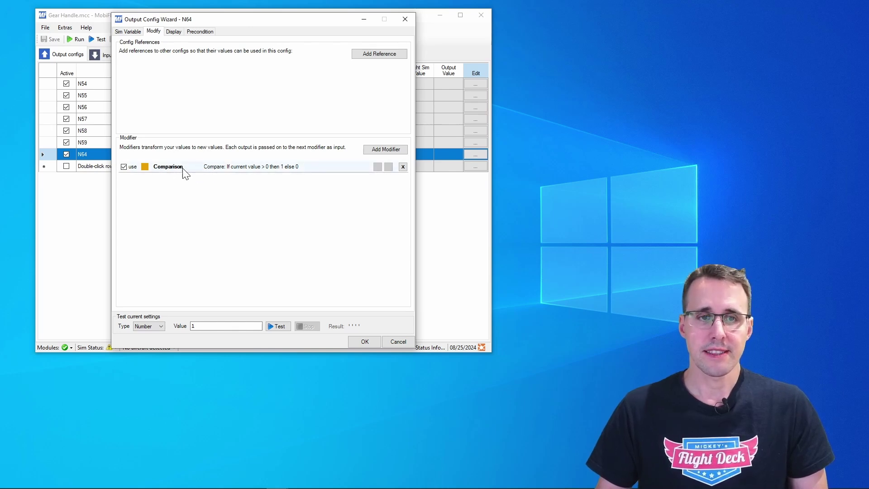
{"action": "left_click", "coordinate": [292, 167]}
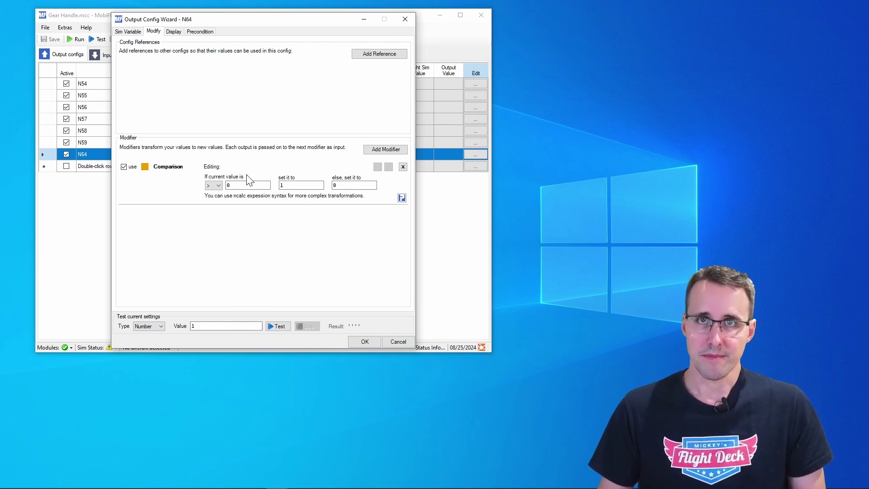
{"action": "left_click", "coordinate": [233, 185]}
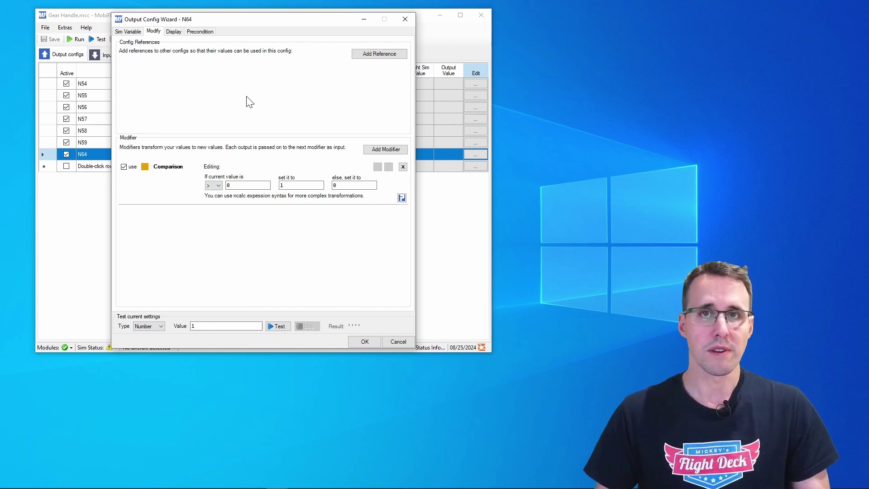
- View N64's servo display settings: minimum 0, maximum 1, maximum rotation 40%
{"action": "left_click", "coordinate": [175, 33]}
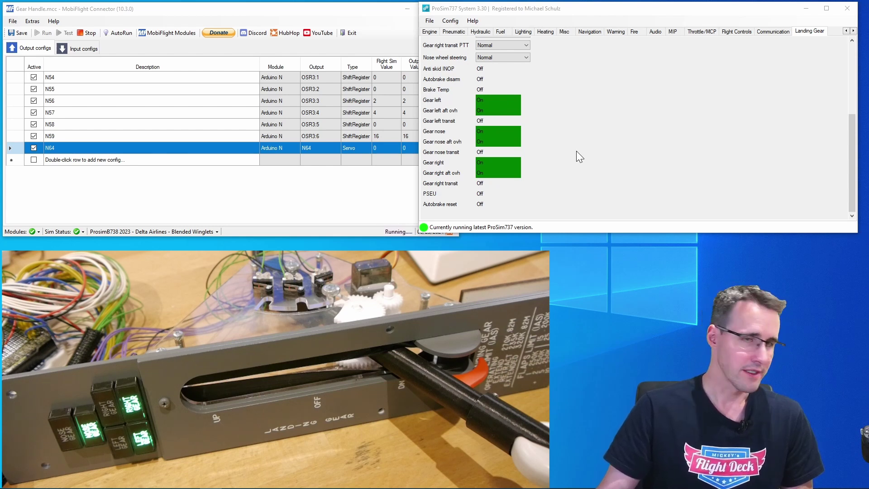
{"action": "left_click", "coordinate": [493, 122]}
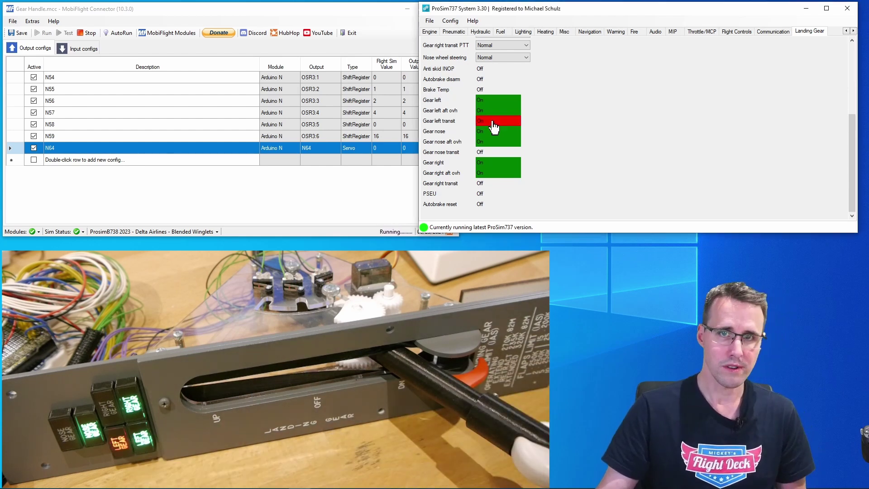
{"action": "left_click", "coordinate": [494, 122]}
{"action": "left_click", "coordinate": [491, 156]}
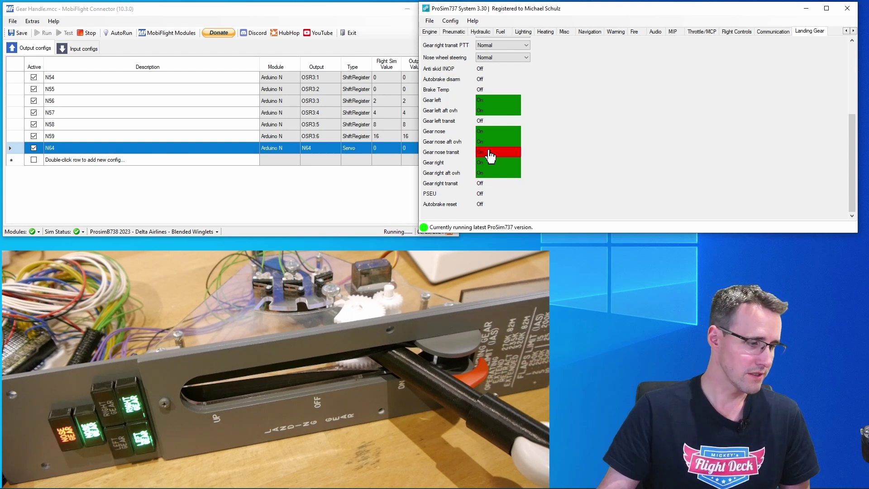
{"action": "left_click", "coordinate": [490, 156]}
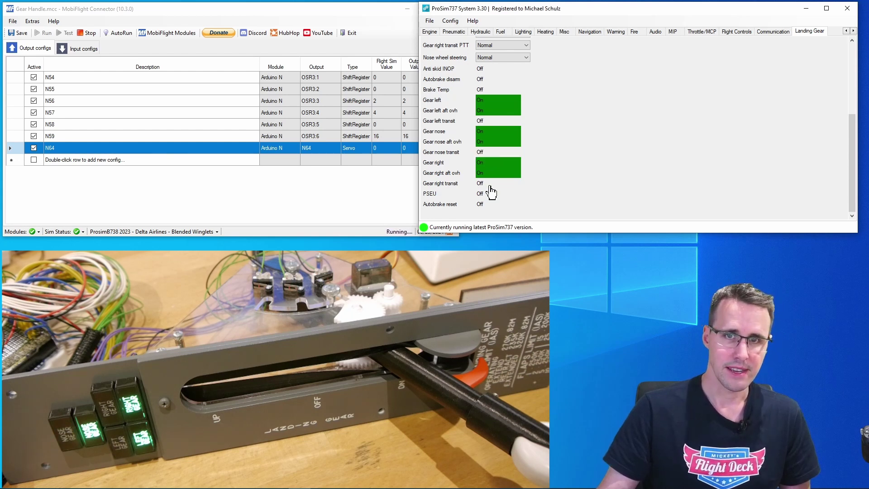
{"action": "left_click", "coordinate": [490, 186]}
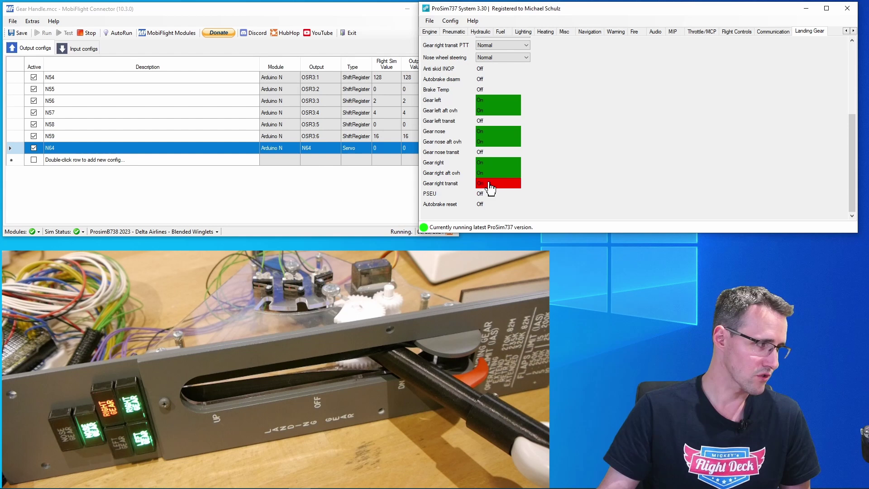
{"action": "left_click", "coordinate": [490, 186]}
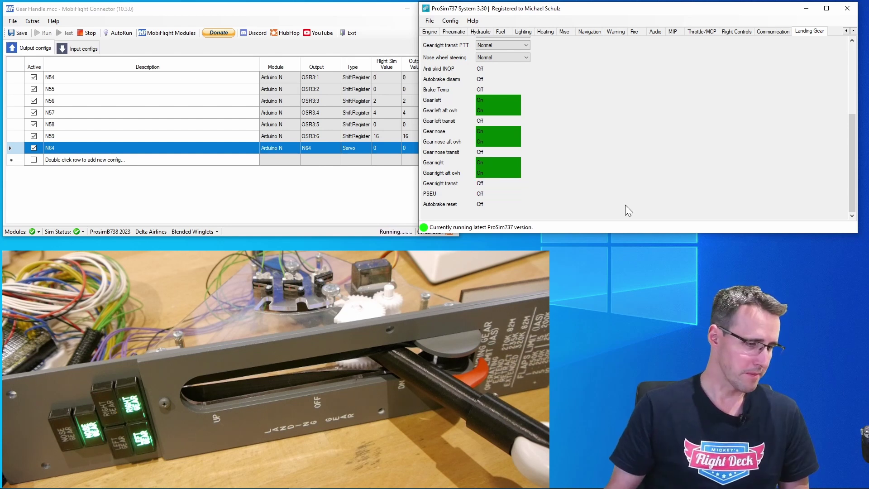